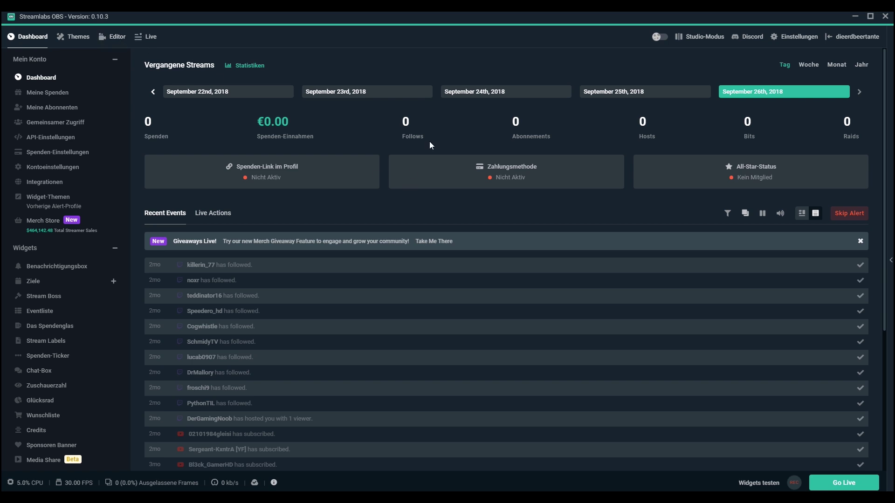
Step: Open the settings and examine the general options for language, output and source snapping
{"action": "left_click", "coordinate": [794, 39]}
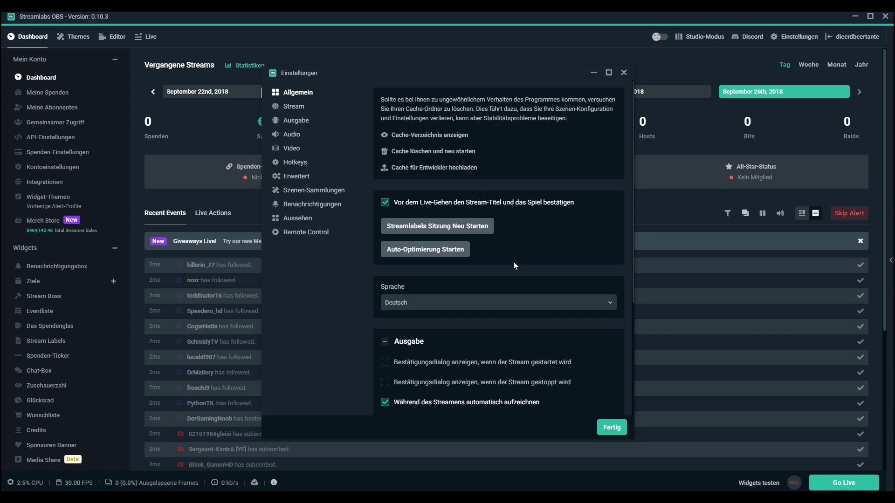
{"action": "scroll", "coordinate": [513, 259], "scroll_direction": "down", "scroll_amount": 4}
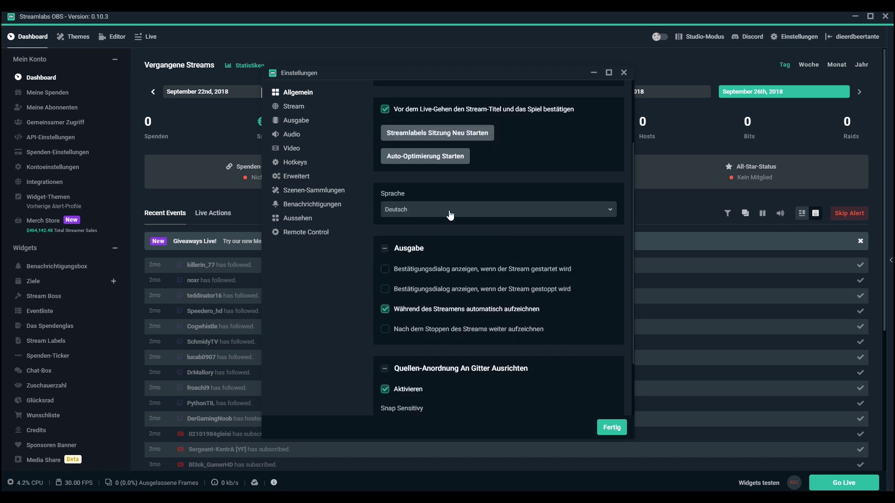
{"action": "scroll", "coordinate": [450, 215], "scroll_direction": "down", "scroll_amount": 2}
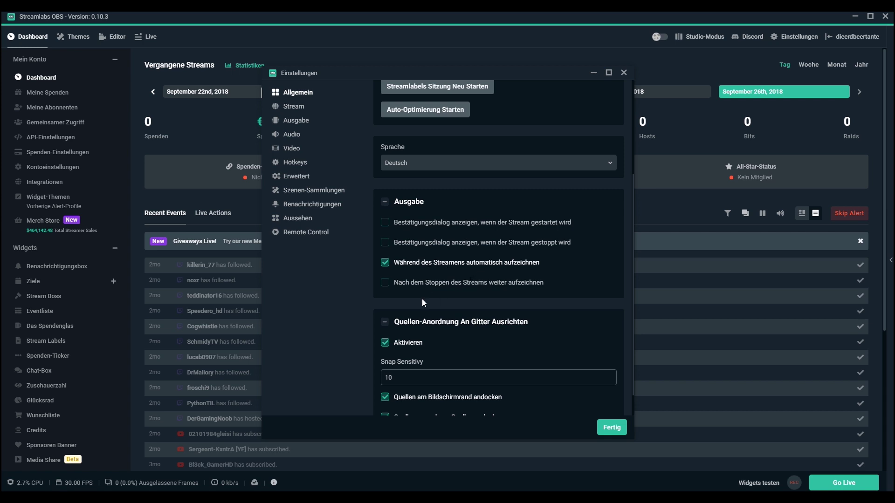
{"action": "scroll", "coordinate": [423, 302], "scroll_direction": "down", "scroll_amount": 1}
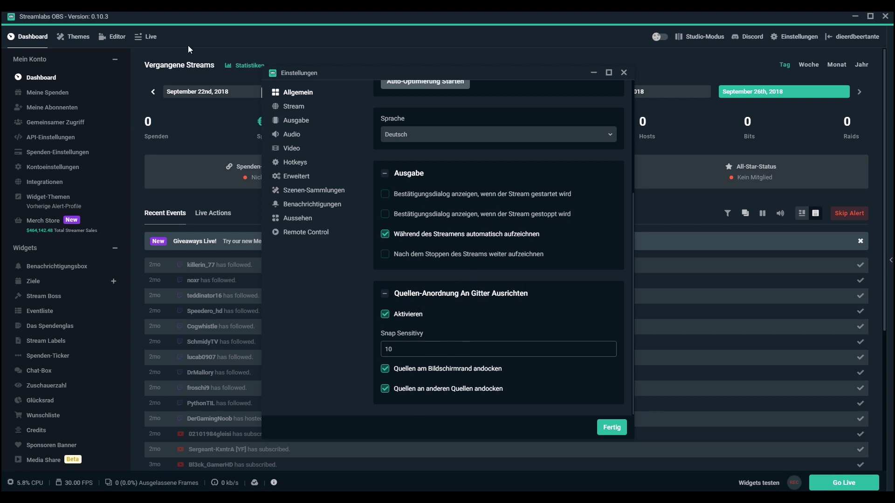
Step: Switch to the Editor view, reopen the settings and examine the stream type, platform and server options
{"action": "left_click", "coordinate": [111, 36]}
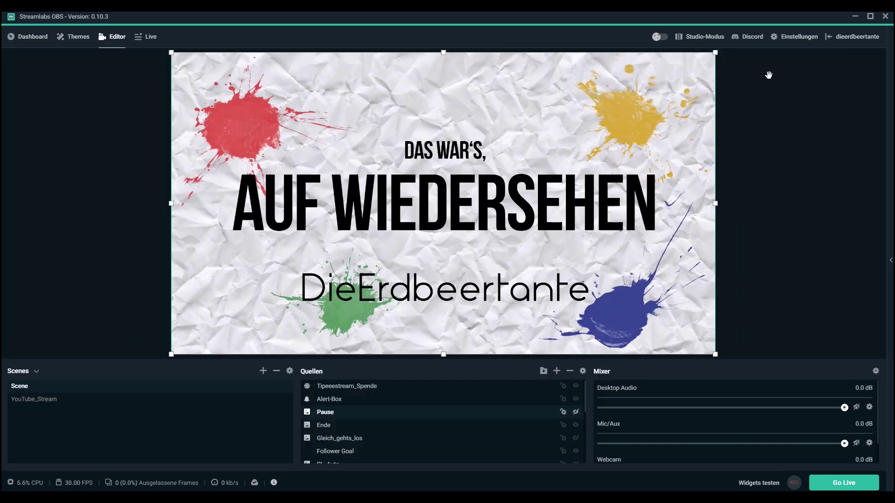
{"action": "left_click", "coordinate": [813, 37]}
{"action": "scroll", "coordinate": [396, 397], "scroll_direction": "down", "scroll_amount": 4}
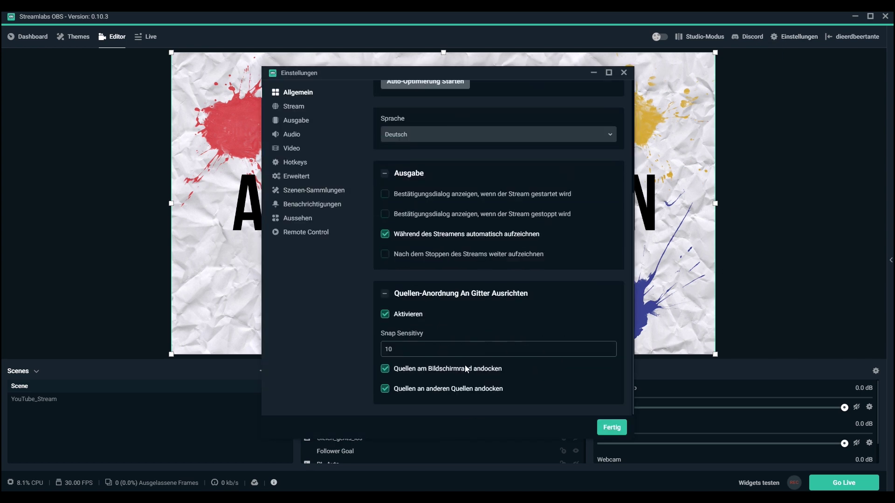
{"action": "scroll", "coordinate": [424, 334], "scroll_direction": "up", "scroll_amount": 4}
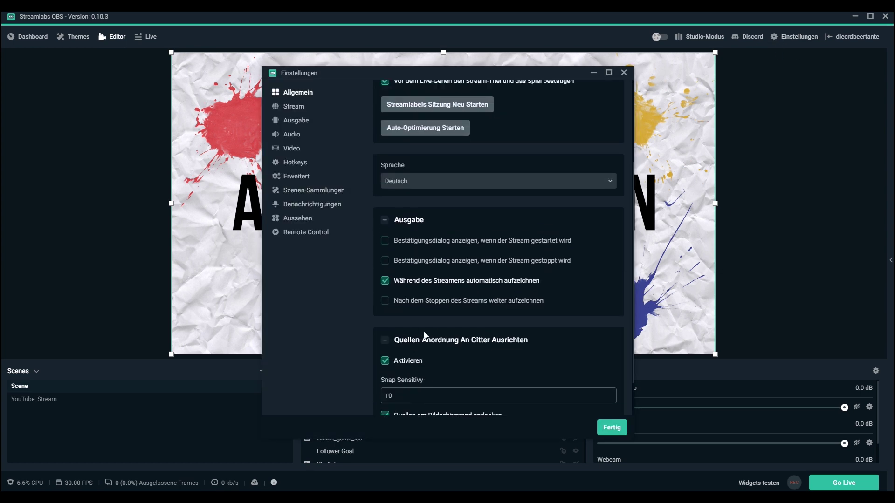
{"action": "left_click", "coordinate": [295, 110]}
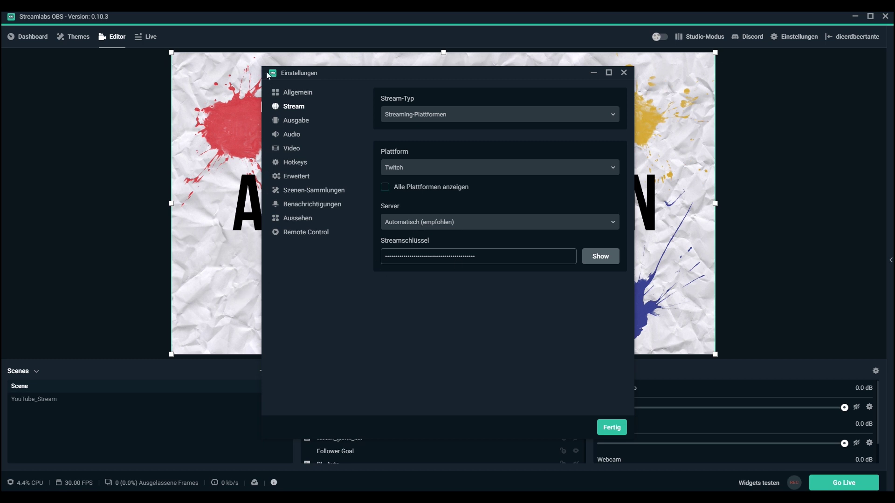
Step: Choose Erweitert as the output mode in the Ausgabe settings
{"action": "left_click", "coordinate": [302, 124]}
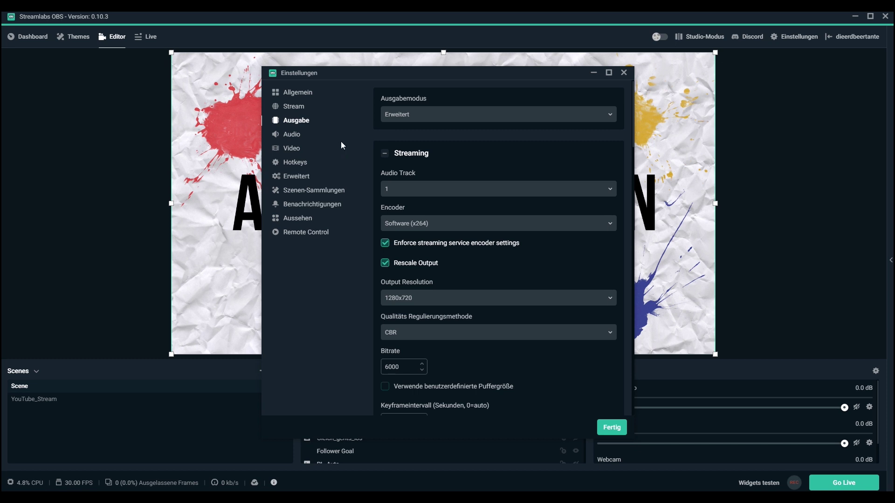
{"action": "left_click", "coordinate": [398, 119]}
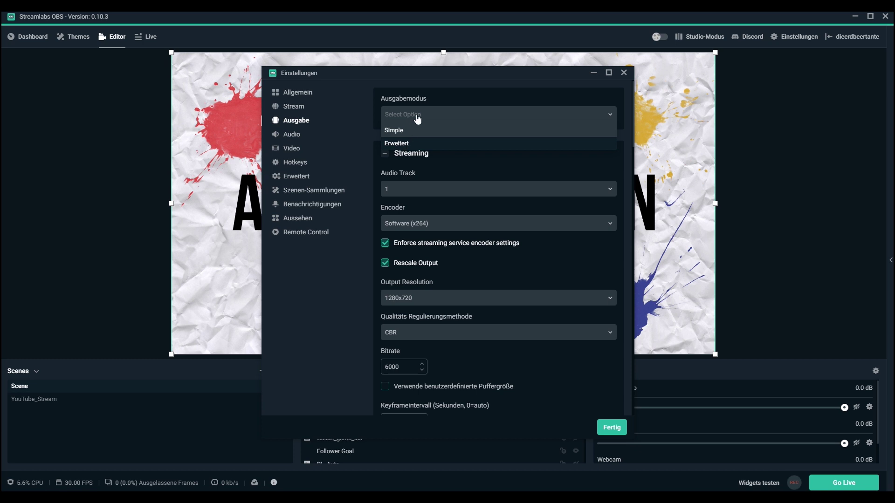
{"action": "left_click", "coordinate": [460, 141]}
Step: Examine the encoder choices available for streaming
{"action": "scroll", "coordinate": [496, 147], "scroll_direction": "down", "scroll_amount": 1}
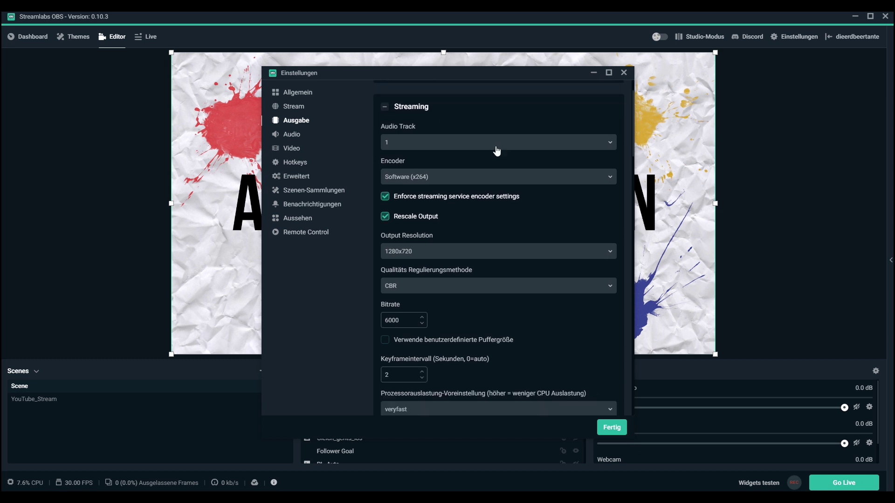
{"action": "left_click", "coordinate": [472, 178]}
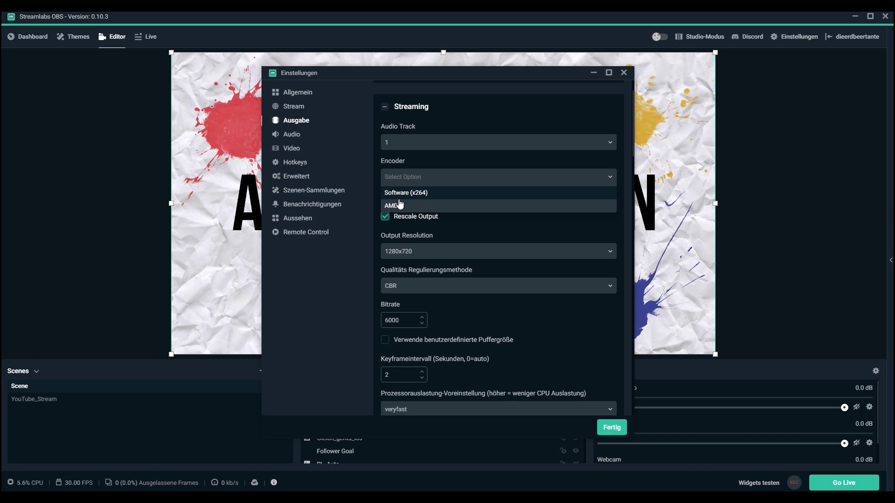
{"action": "left_click", "coordinate": [368, 176]}
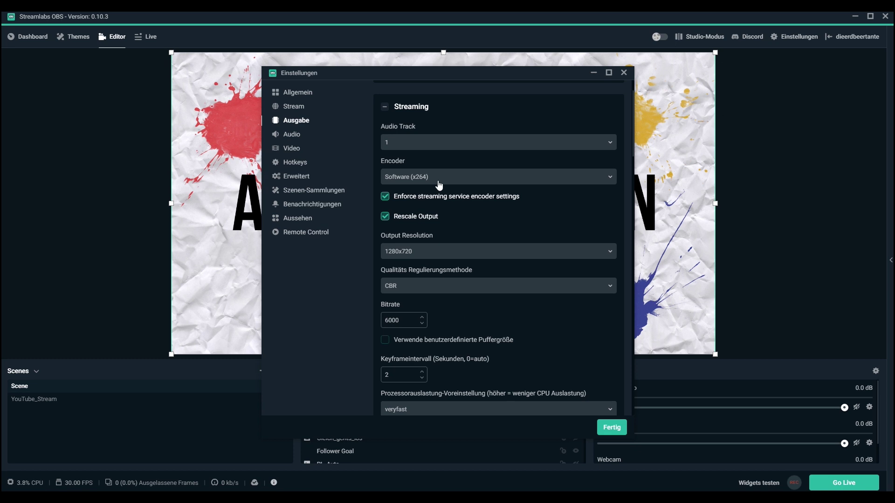
{"action": "scroll", "coordinate": [494, 260], "scroll_direction": "up", "scroll_amount": 1}
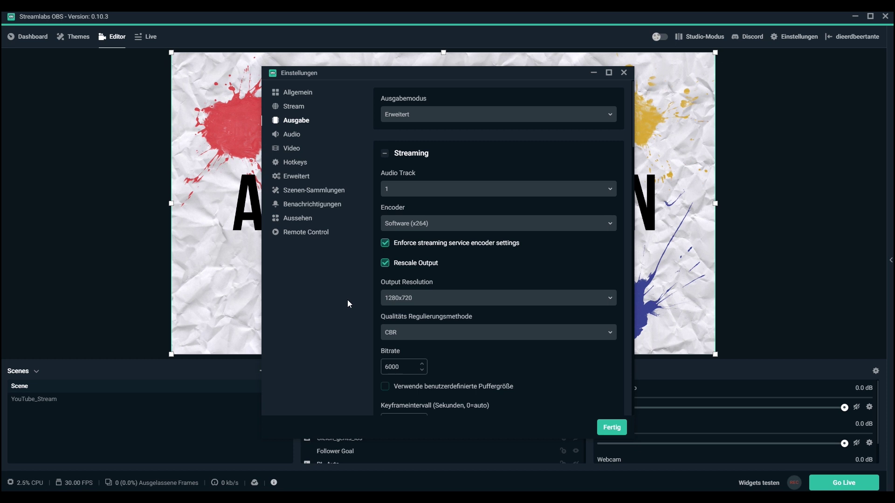
Step: Choose CBR as the quality regulation method for the stream
{"action": "scroll", "coordinate": [472, 351], "scroll_direction": "down", "scroll_amount": 3}
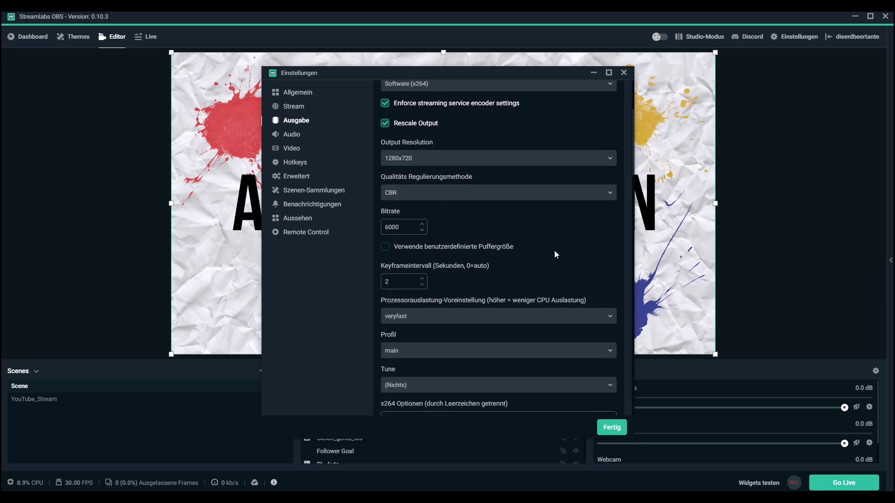
{"action": "left_click", "coordinate": [480, 198]}
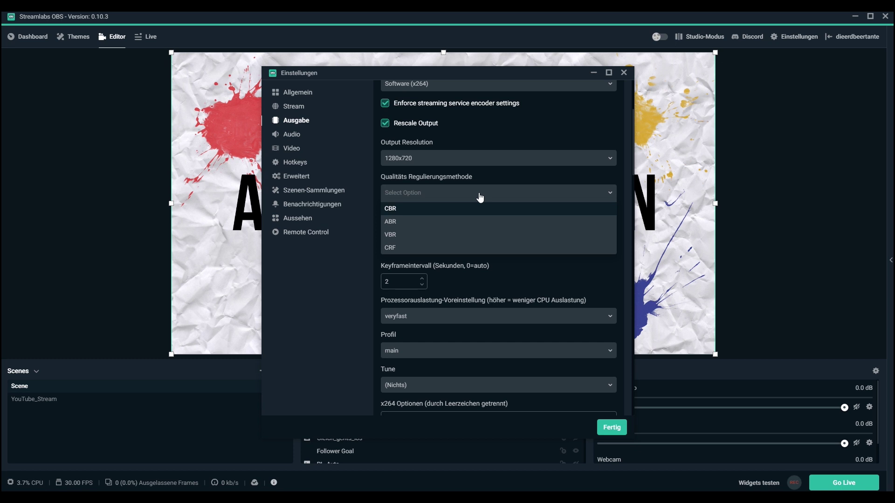
{"action": "left_click", "coordinate": [438, 208]}
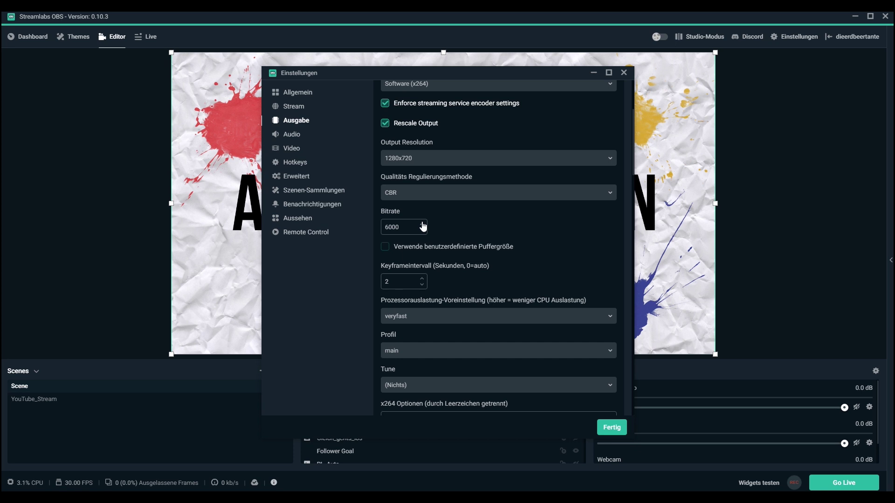
Step: Examine the stream's keyframe interval and the available processor load presets
{"action": "scroll", "coordinate": [436, 226], "scroll_direction": "down", "scroll_amount": 2}
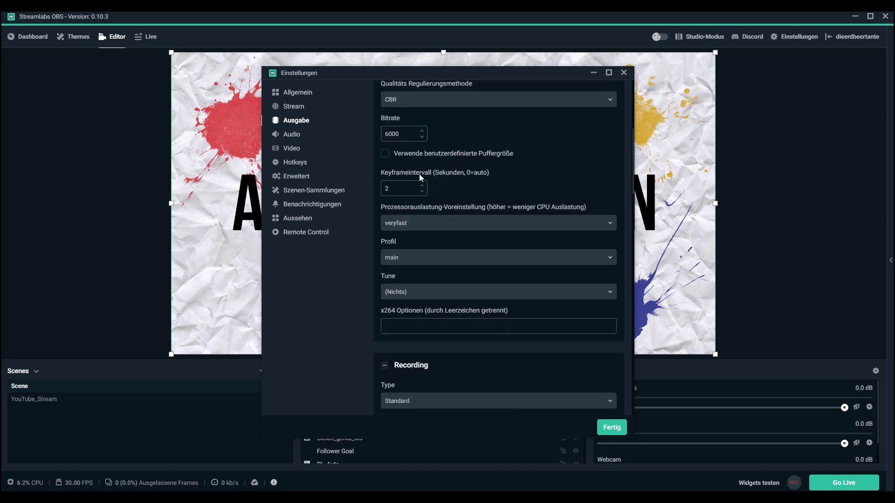
{"action": "double_click", "coordinate": [391, 188]}
{"action": "left_click", "coordinate": [443, 225]}
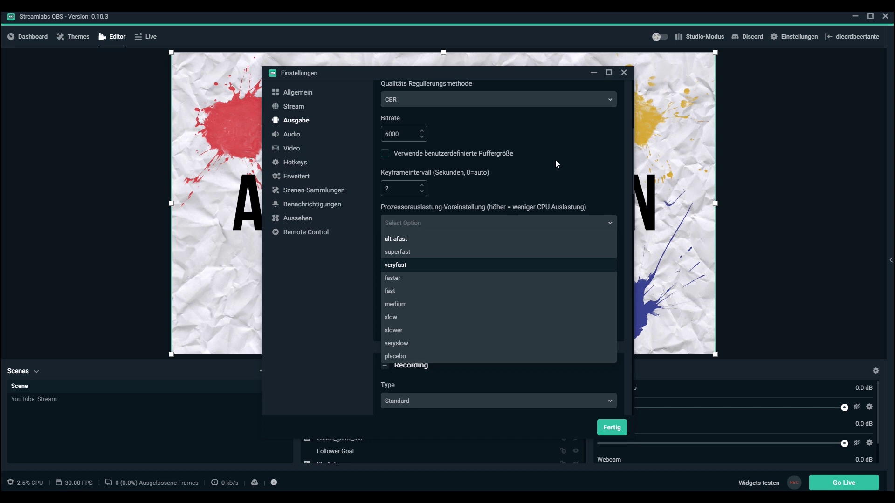
{"action": "key", "text": "Return"}
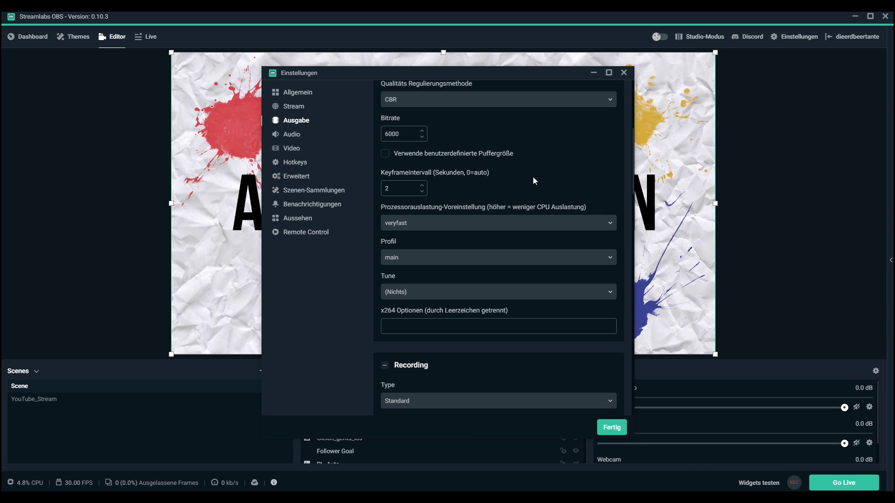
Step: Check the encoder profile options and choose (Nichts) as the Tune setting for streaming
{"action": "scroll", "coordinate": [534, 173], "scroll_direction": "down", "scroll_amount": 1}
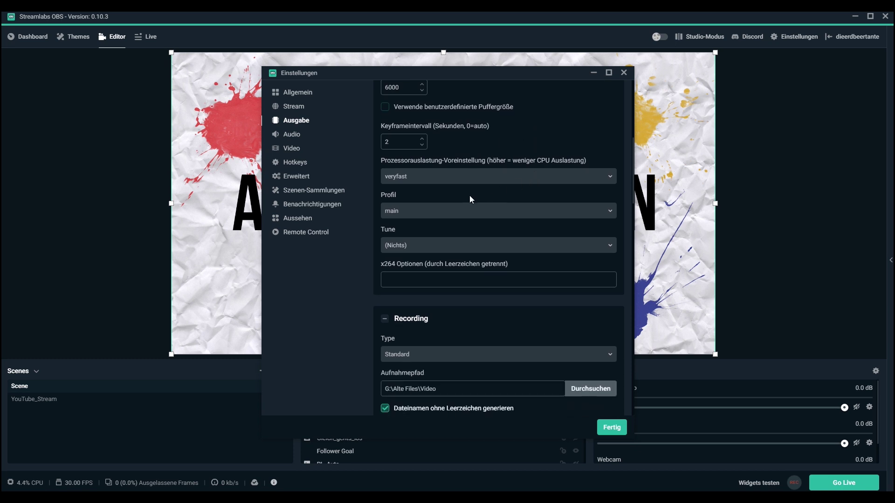
{"action": "left_click", "coordinate": [457, 211]}
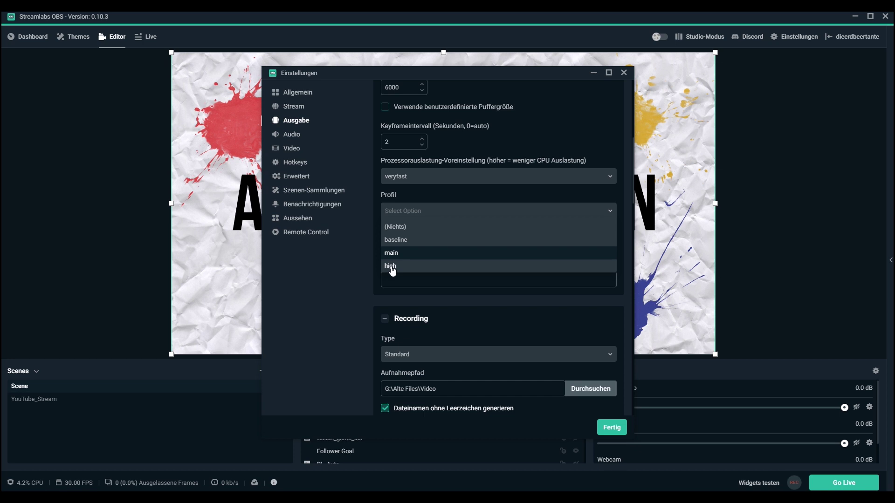
{"action": "left_click", "coordinate": [376, 269]}
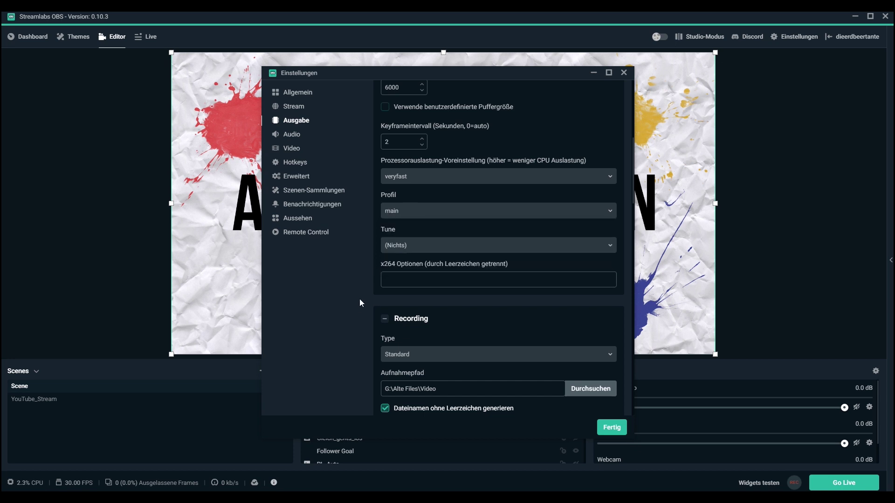
{"action": "left_click", "coordinate": [428, 249]}
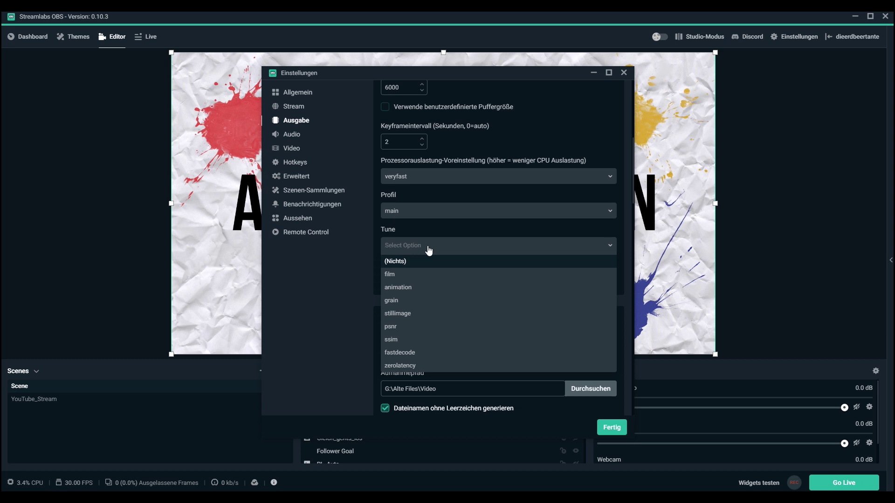
{"action": "left_click", "coordinate": [392, 263]}
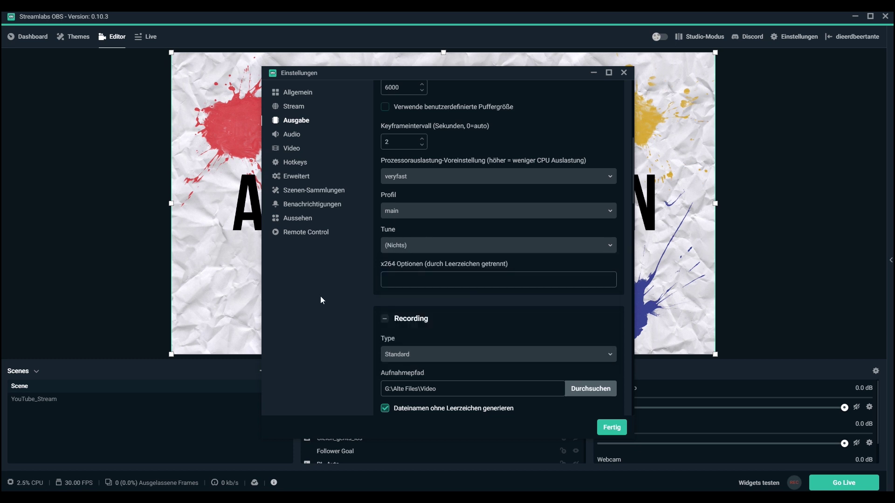
Step: Examine the recording section's path, file format, audio track and encoder settings
{"action": "scroll", "coordinate": [468, 314], "scroll_direction": "down", "scroll_amount": 1}
{"action": "scroll", "coordinate": [468, 310], "scroll_direction": "down", "scroll_amount": 2}
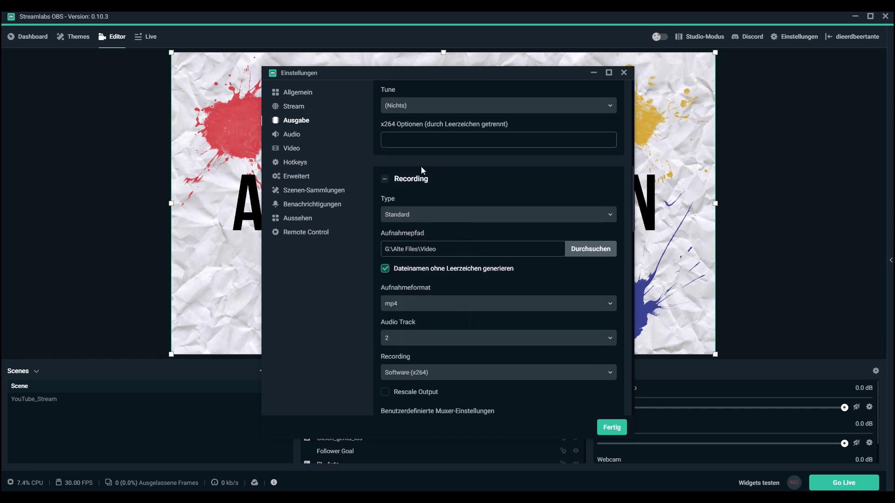
{"action": "scroll", "coordinate": [448, 329], "scroll_direction": "down", "scroll_amount": 1}
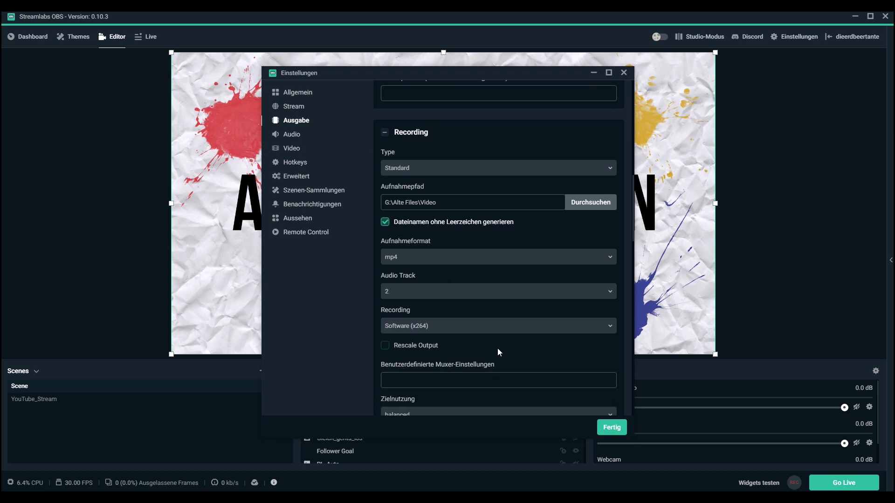
{"action": "scroll", "coordinate": [498, 349], "scroll_direction": "down", "scroll_amount": 1}
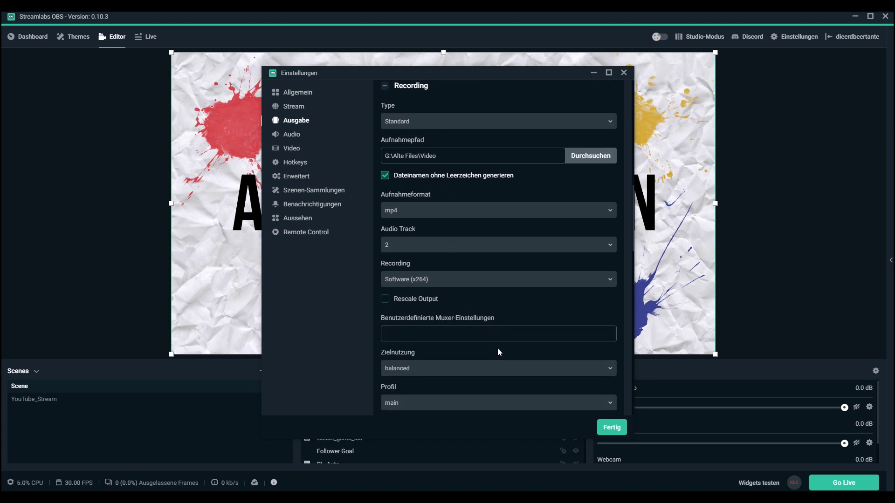
{"action": "scroll", "coordinate": [498, 352], "scroll_direction": "up", "scroll_amount": 10}
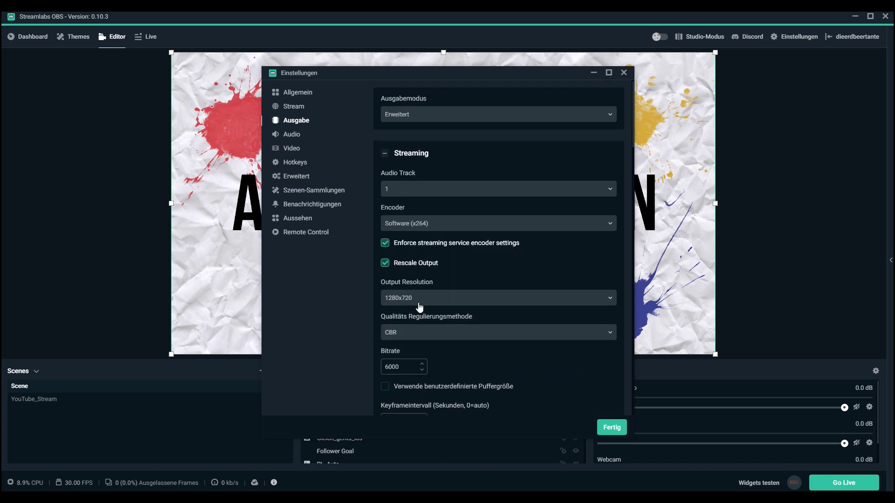
Step: Examine the audio device settings and the Erweitert settings including stream delay, and close the settings window
{"action": "left_click", "coordinate": [291, 135]}
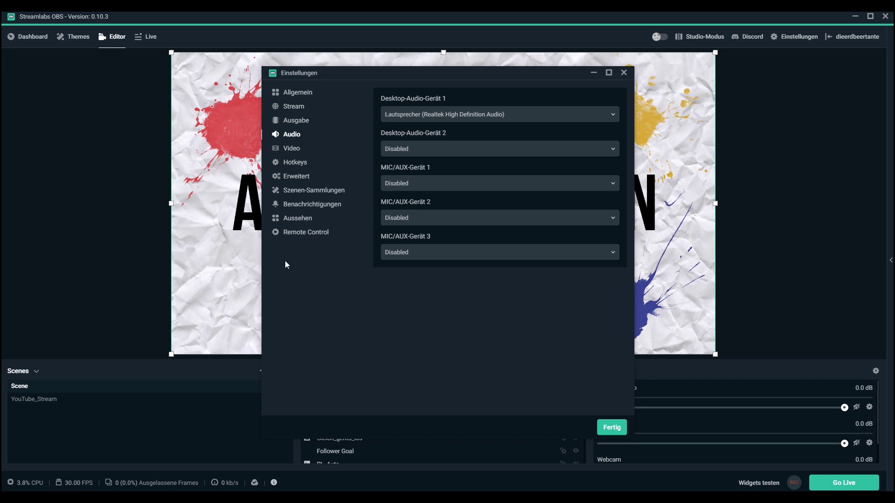
{"action": "left_click", "coordinate": [303, 180]}
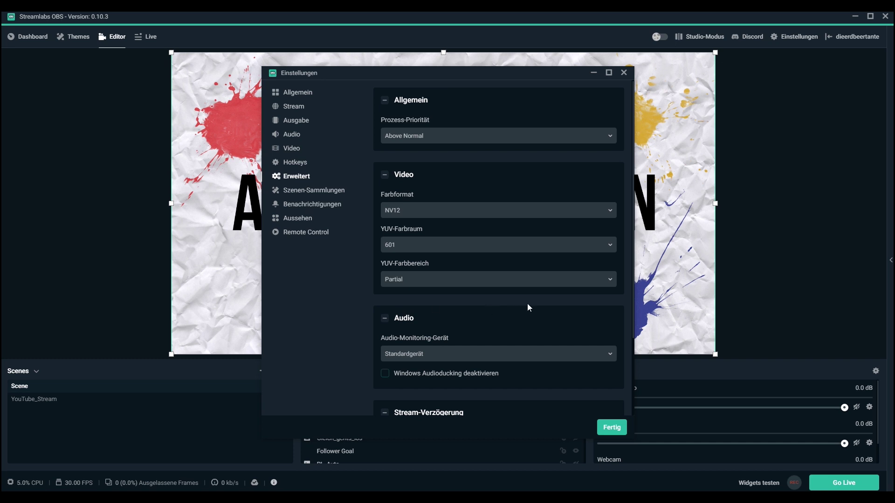
{"action": "scroll", "coordinate": [528, 304], "scroll_direction": "down", "scroll_amount": 2}
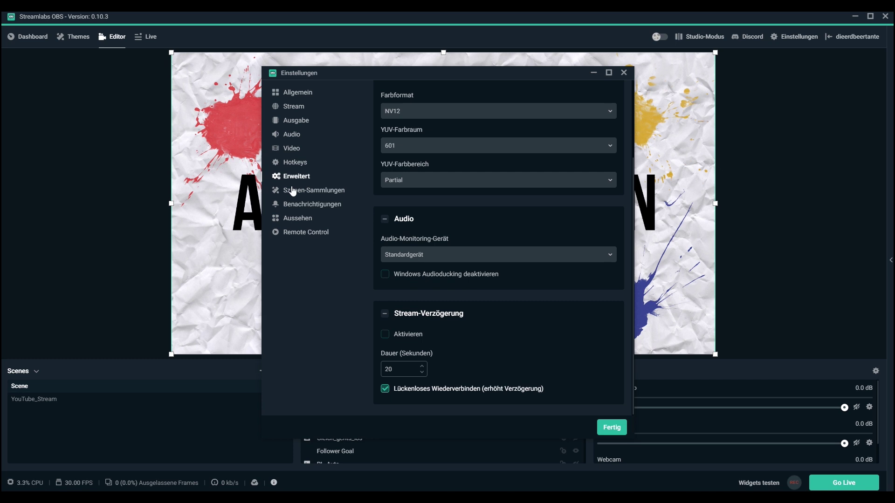
{"action": "key", "text": "Escape"}
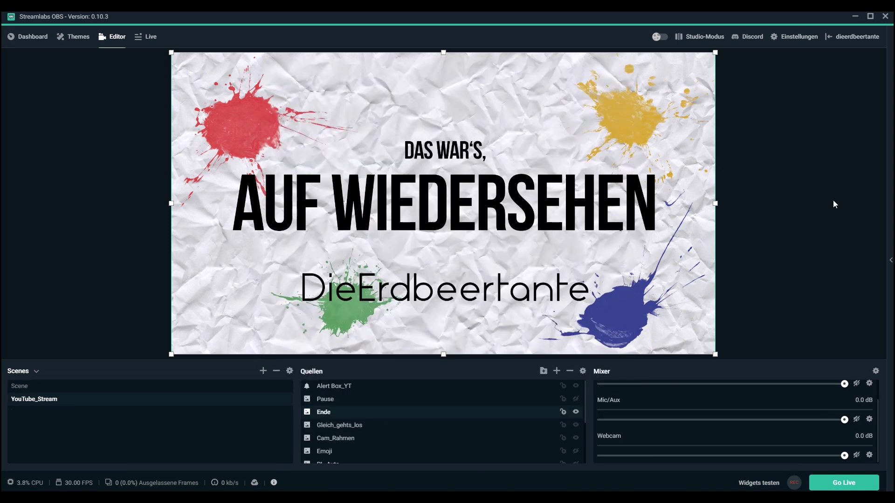